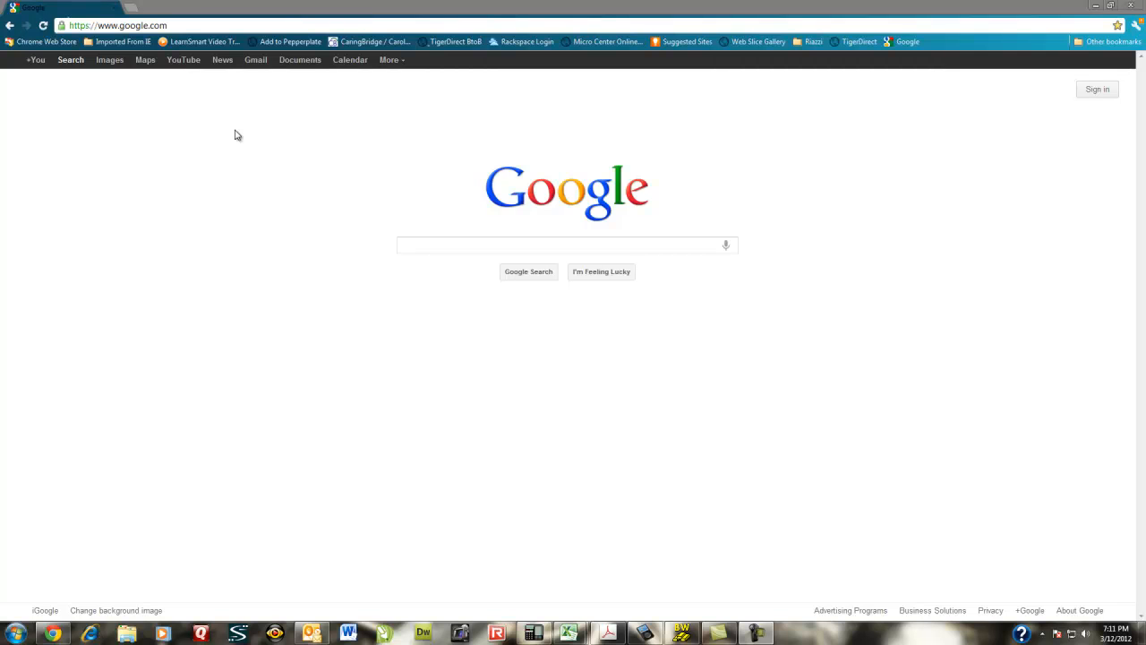
# - Open the blog at ffcommonman.blogspot.com in the browser
pyautogui.click(175, 24)
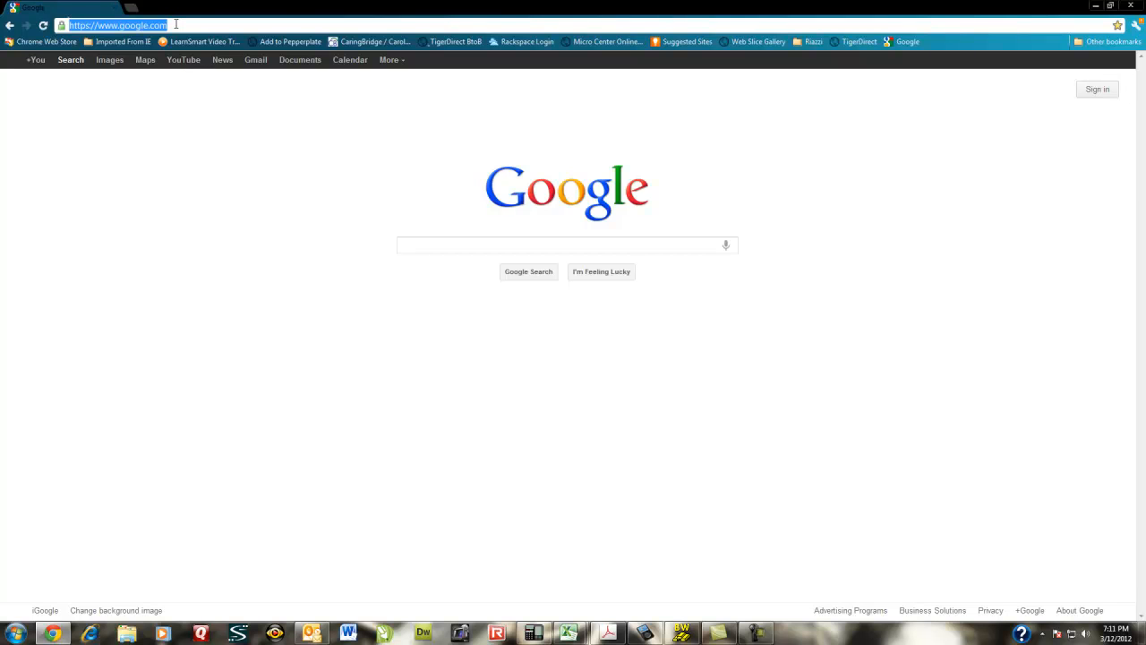
pyautogui.write('ffcommonman')
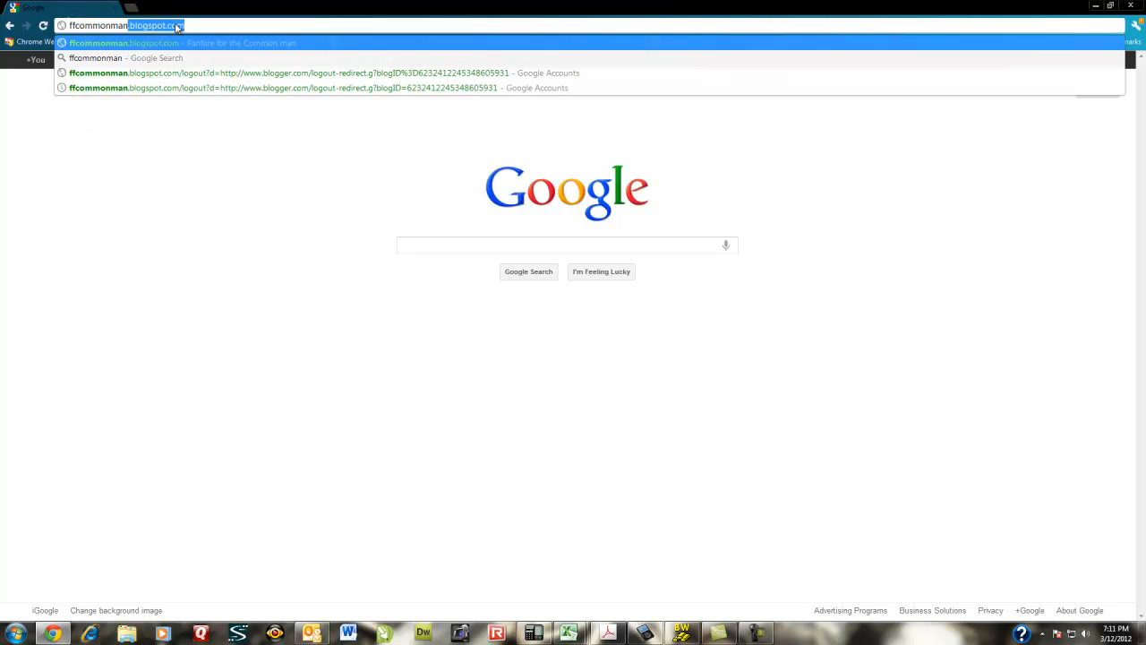
pyautogui.write('.blogspot.com')
pyautogui.press('Return')
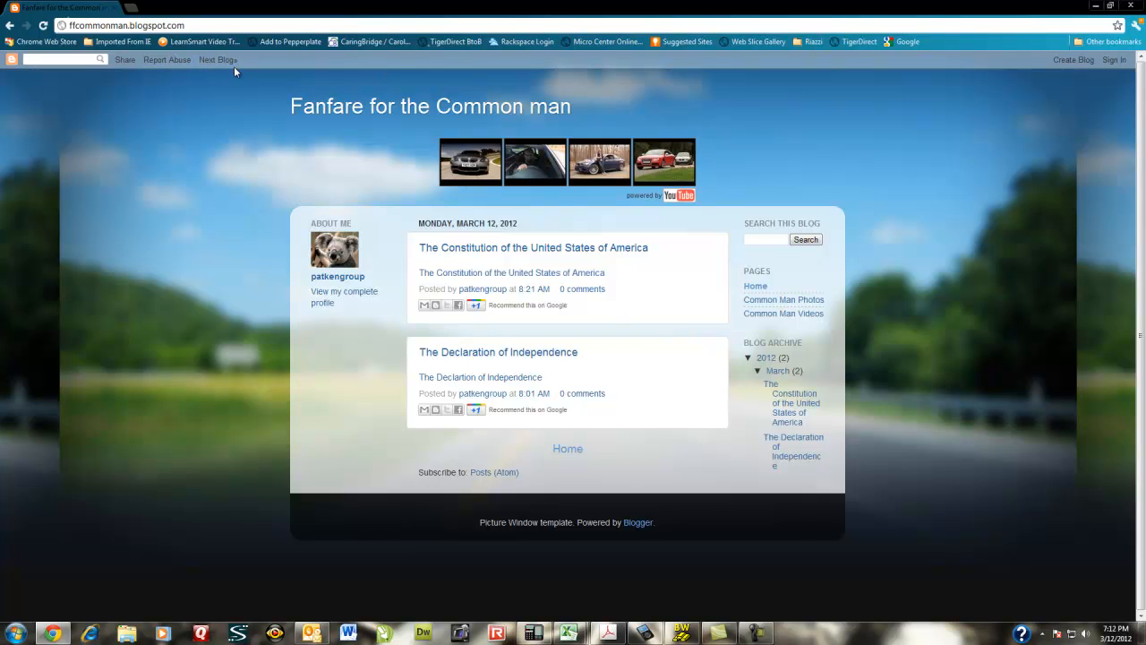
# - Sign in to Blogger using the saved account e-mail and password
pyautogui.click(1115, 62)
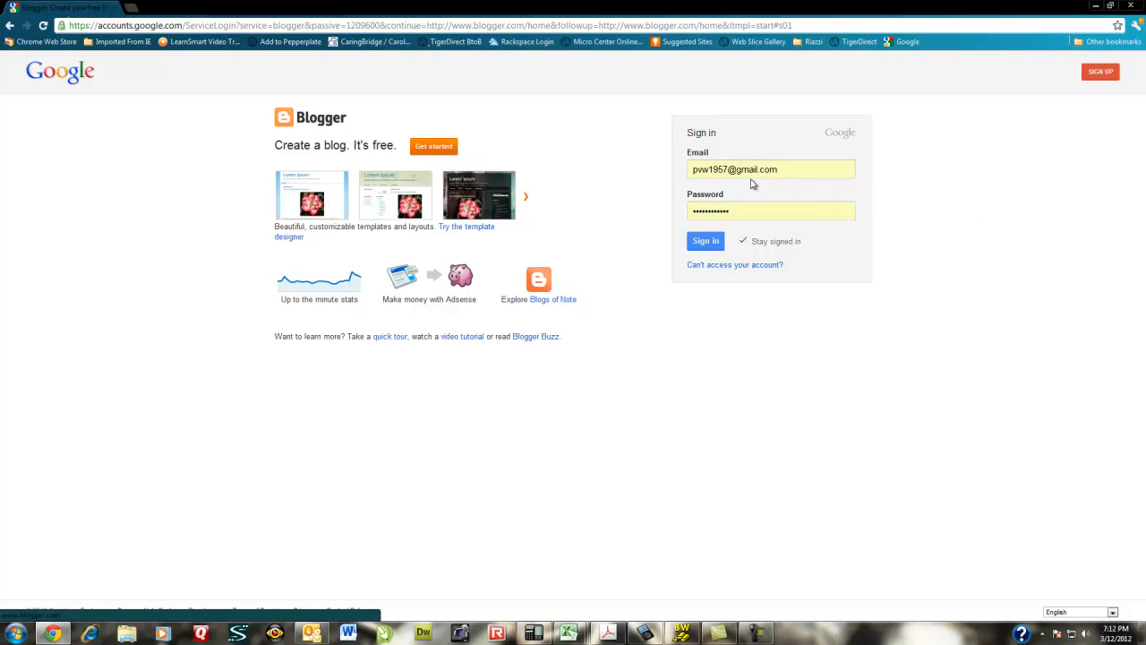
pyautogui.click(706, 244)
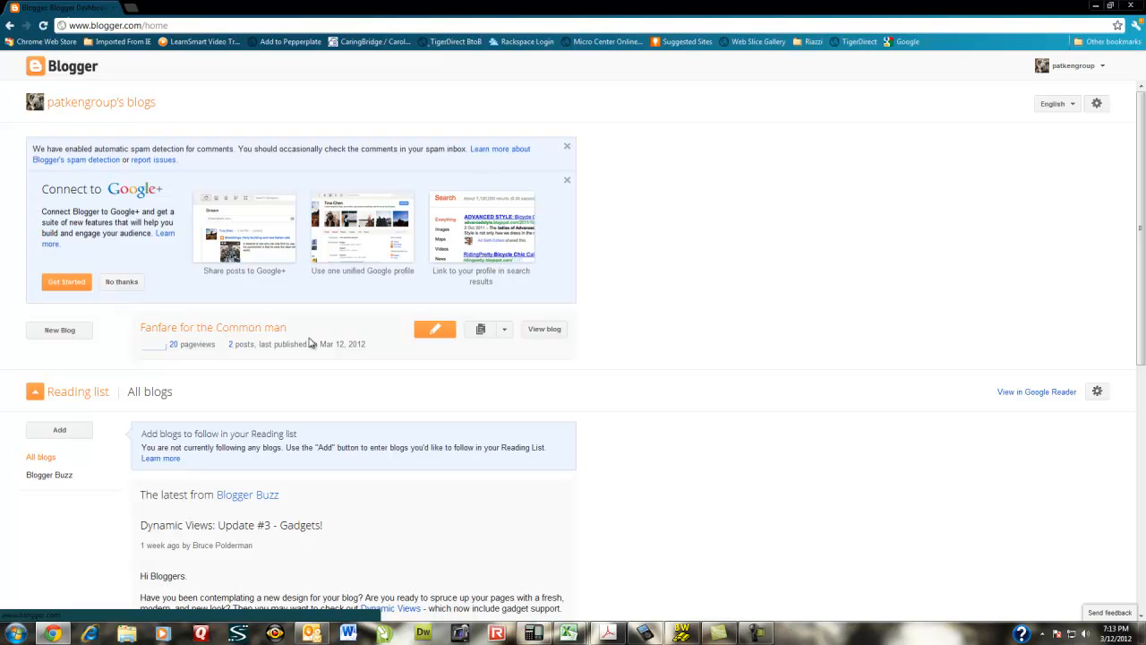
# - Open the blog's Template settings and launch the template customizer from the dashboard
pyautogui.click(545, 329)
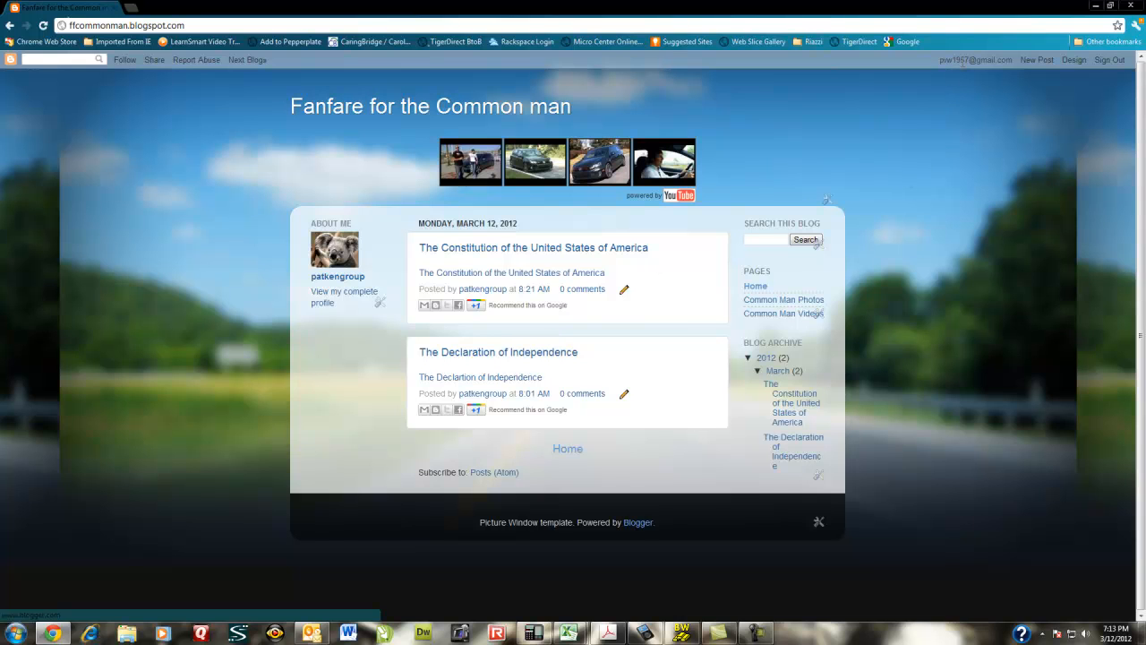
pyautogui.click(1074, 60)
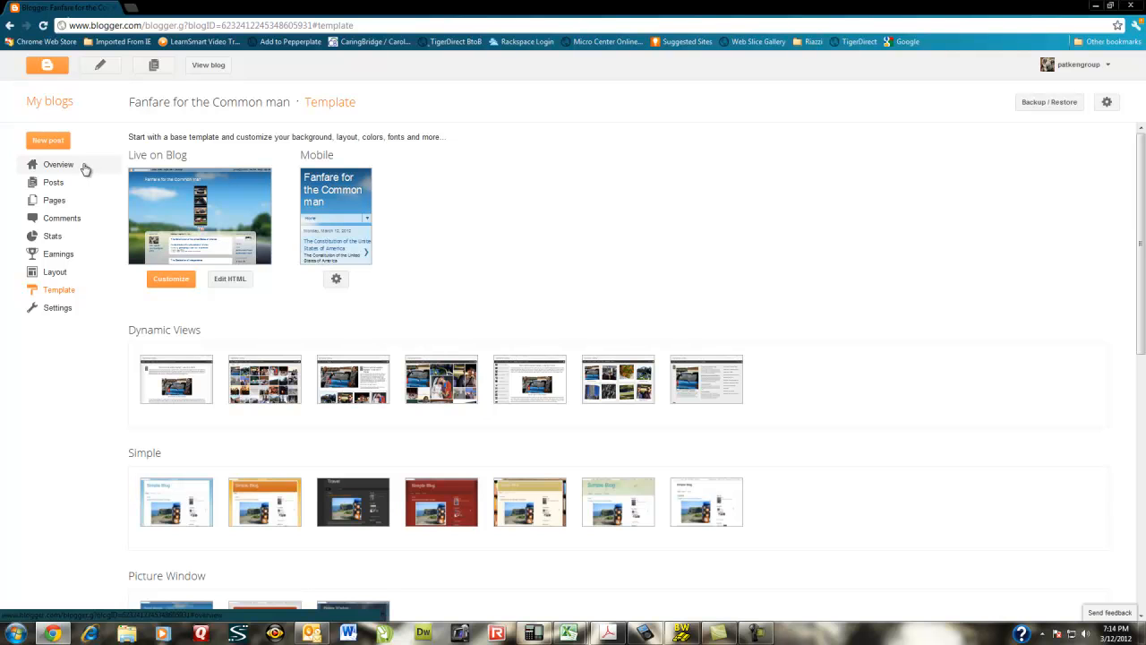
pyautogui.click(64, 293)
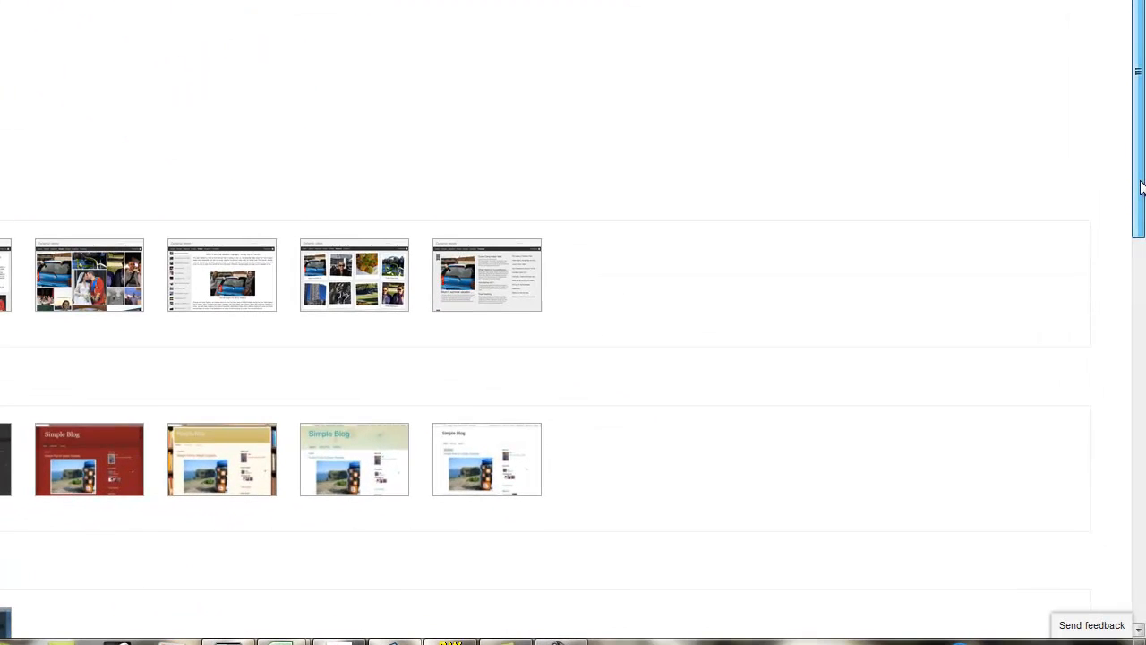
pyautogui.moveTo(1141, 195); pyautogui.dragTo(1118, 162)
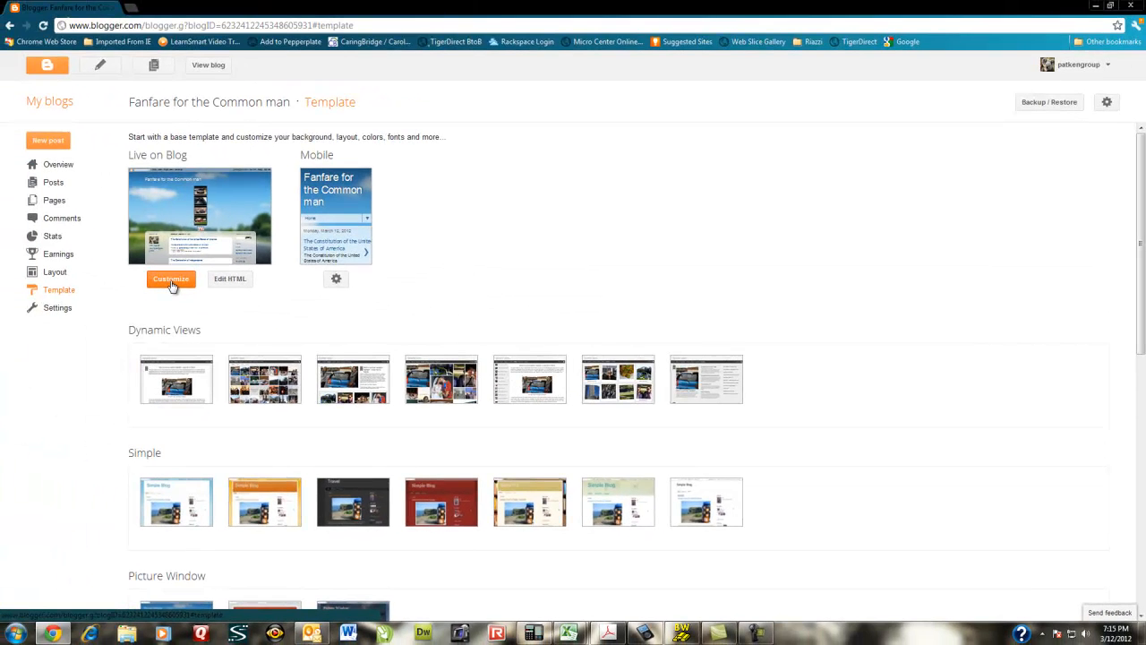
pyautogui.click(171, 279)
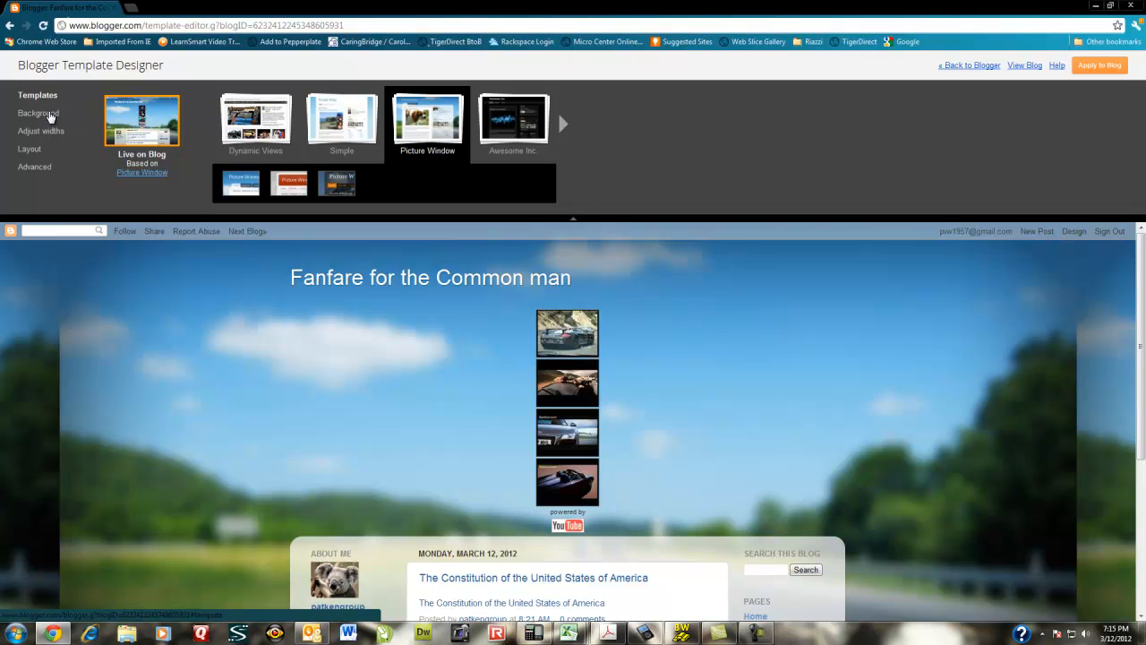
# - Pick the second suggested color theme in the Background settings of the template designer
pyautogui.click(40, 113)
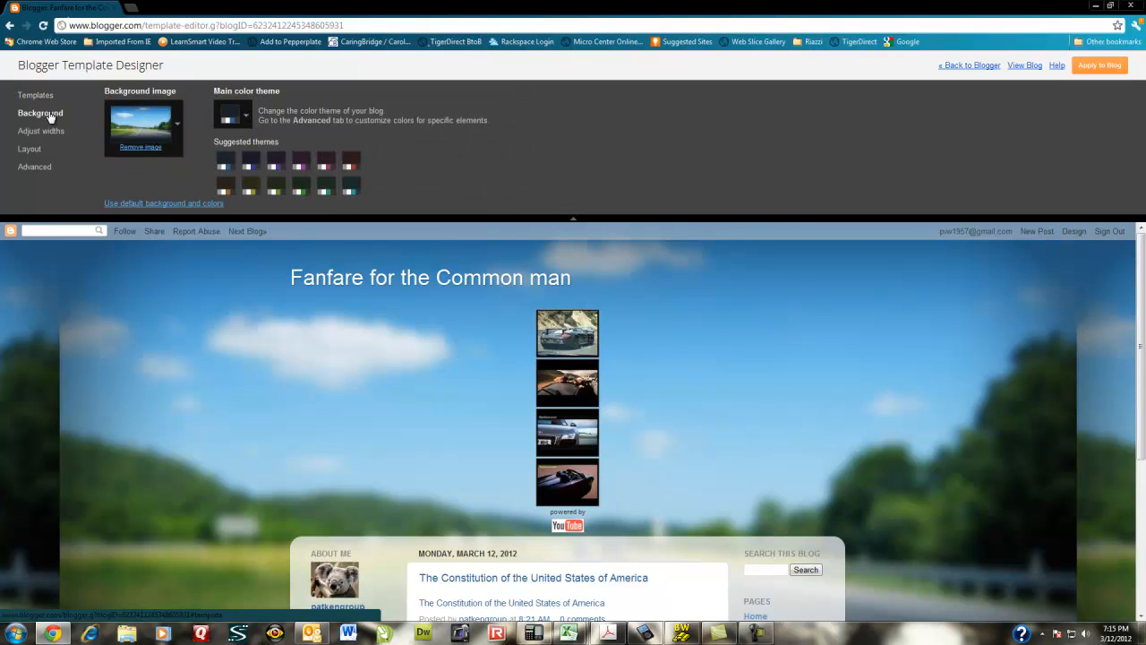
pyautogui.click(253, 165)
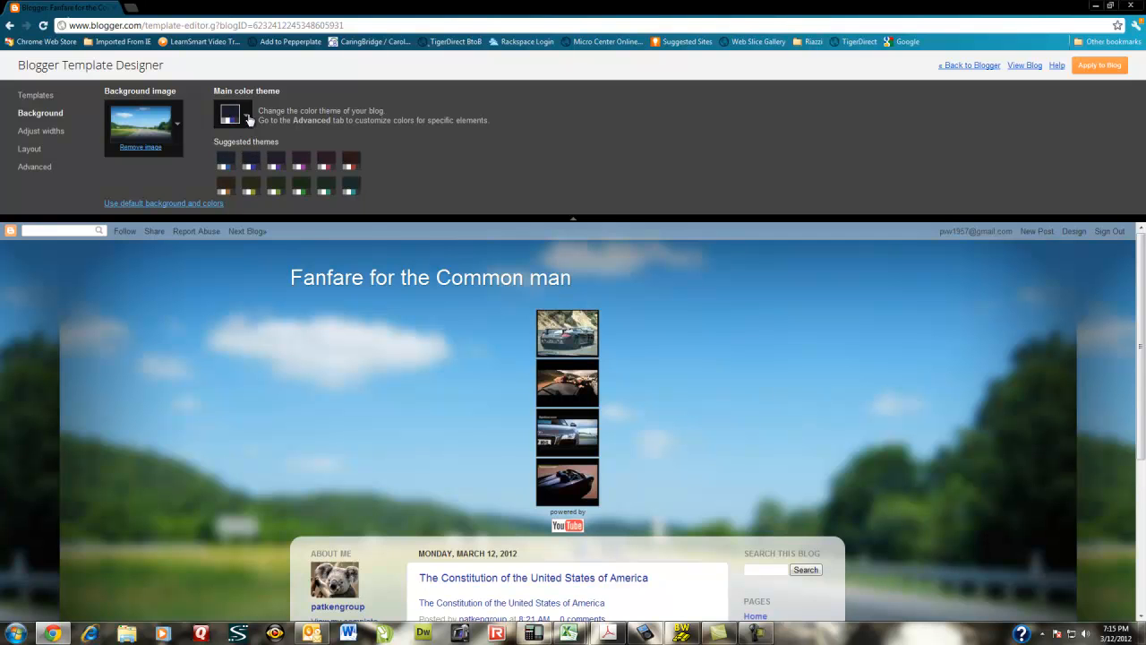
pyautogui.click(249, 117)
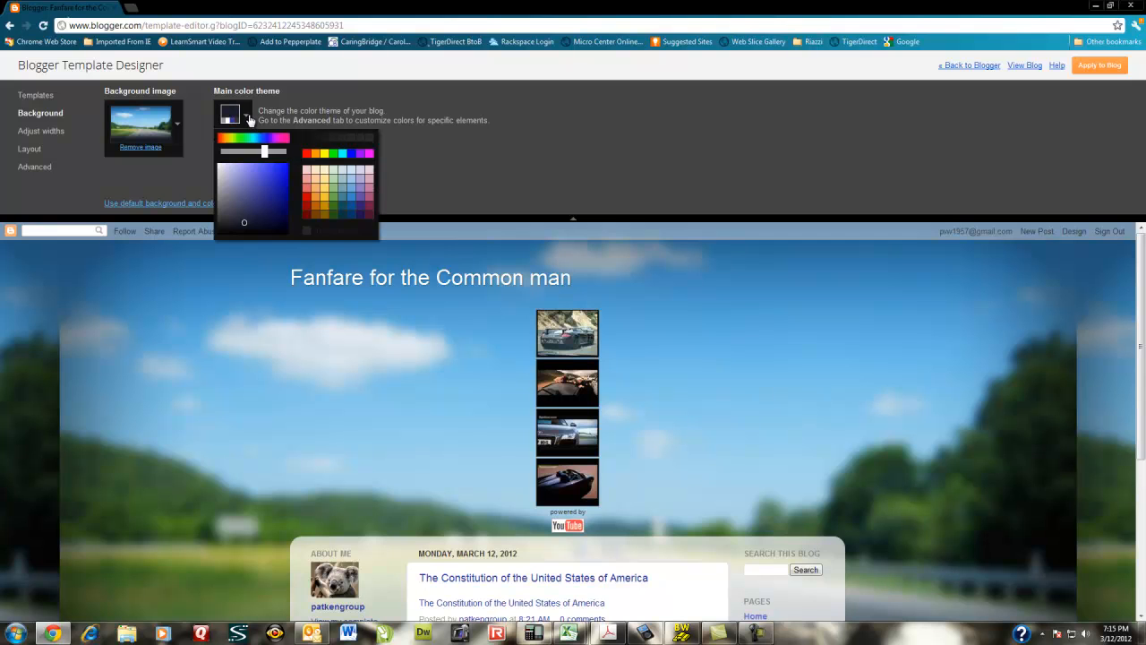
pyautogui.click(249, 118)
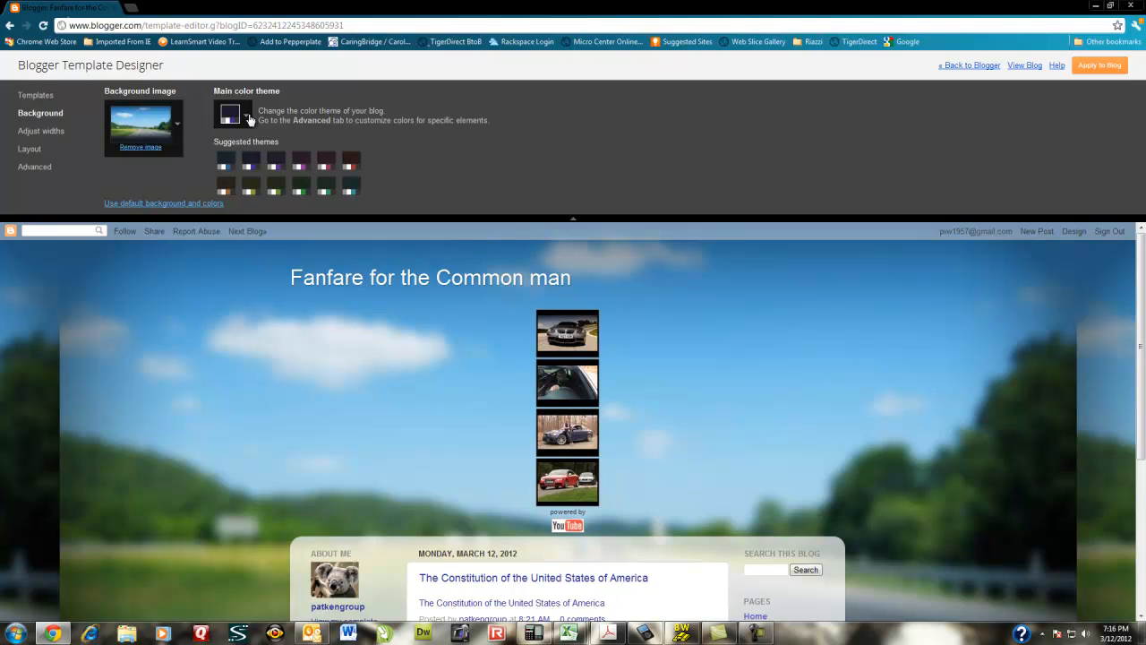
# - Apply the two-column body layout with a left sidebar, preview the blog in a new tab and close it
pyautogui.click(34, 149)
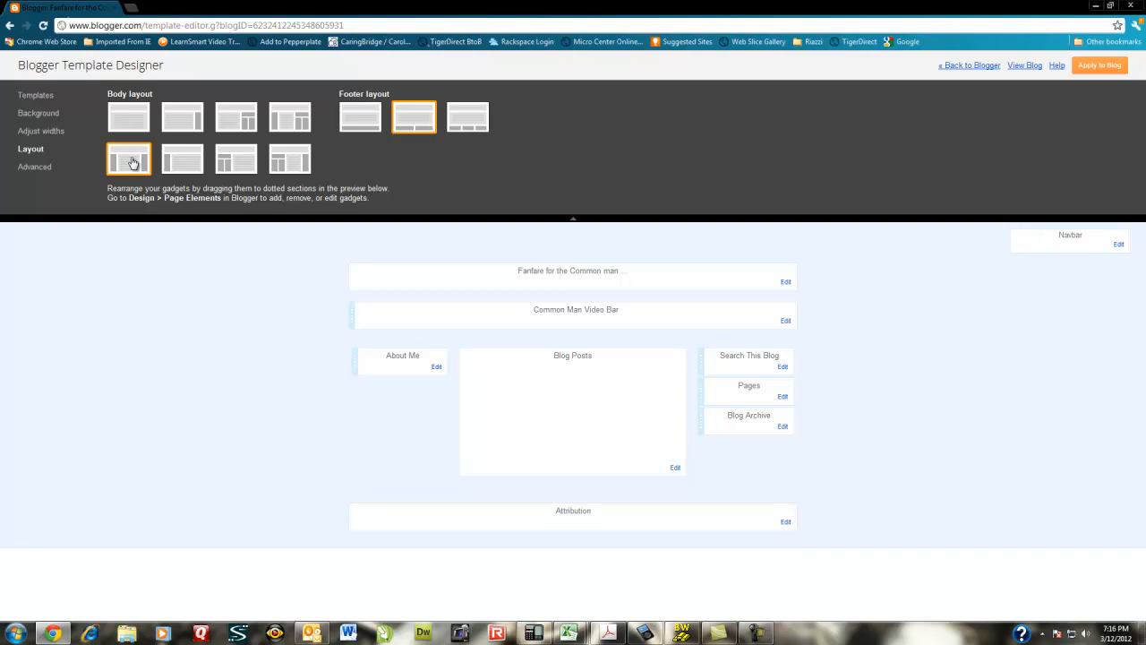
pyautogui.click(183, 163)
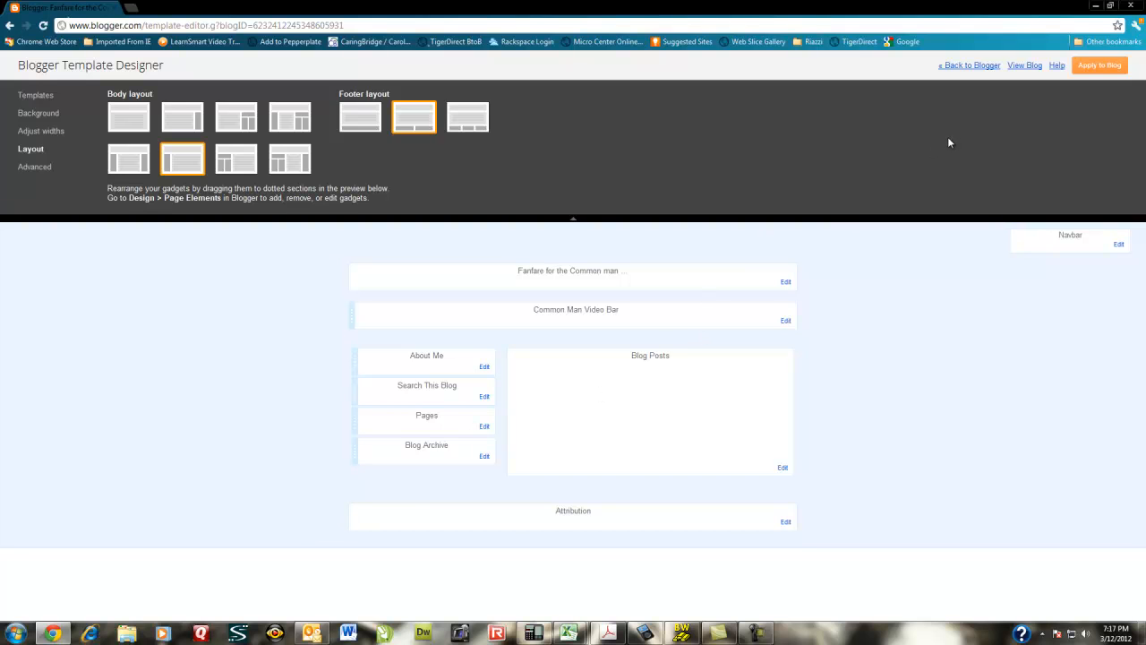
pyautogui.click(1094, 71)
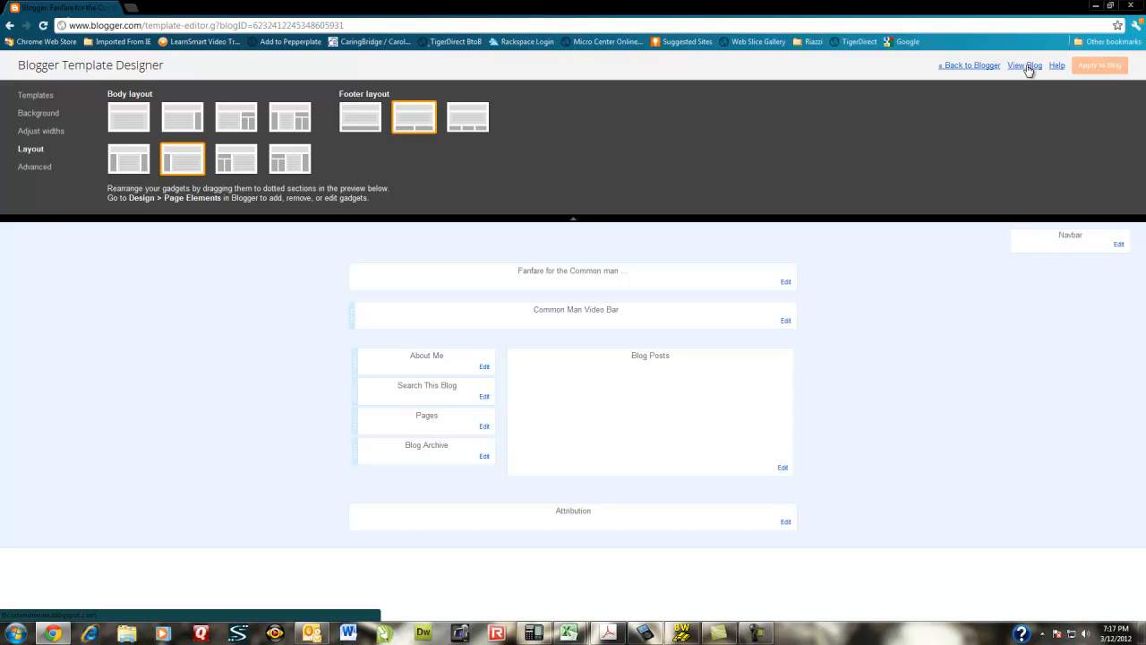
pyautogui.click(1025, 65)
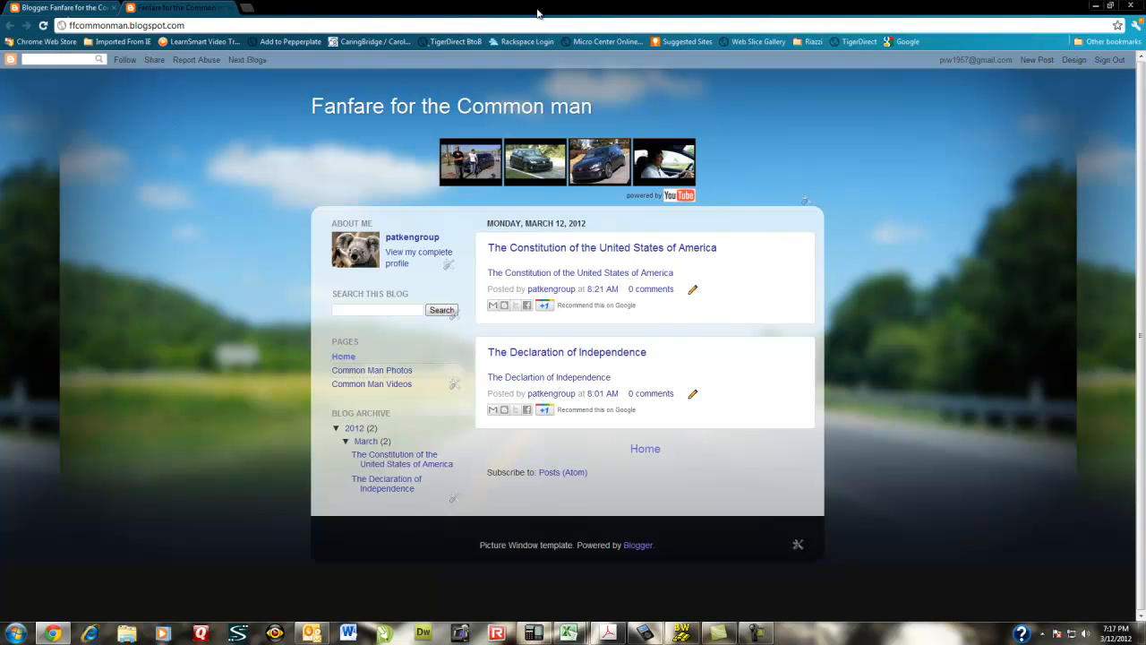
pyautogui.click(230, 9)
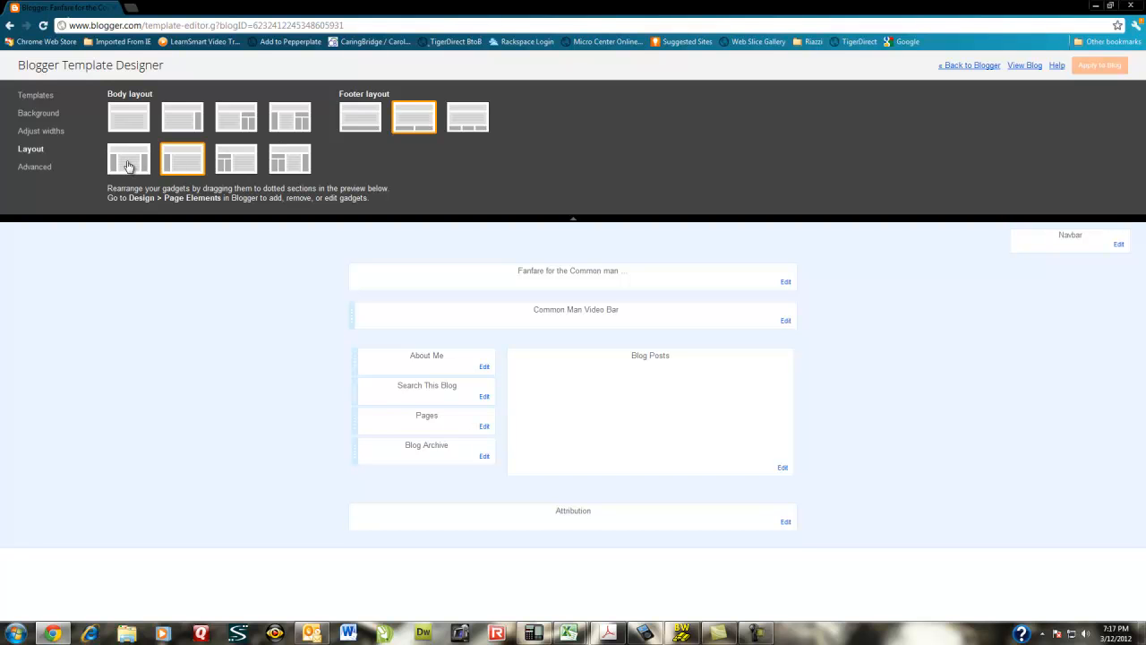
# - Apply the body layout with a split left sidebar beside the posts, preview the blog and close the tab
pyautogui.click(231, 163)
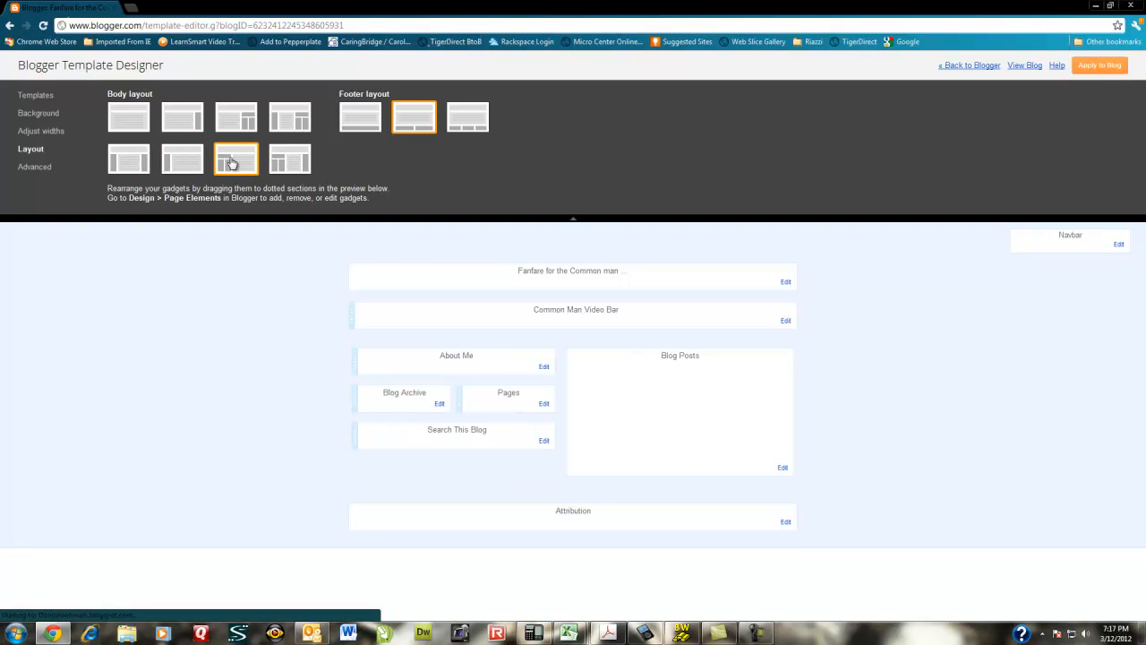
pyautogui.click(1092, 70)
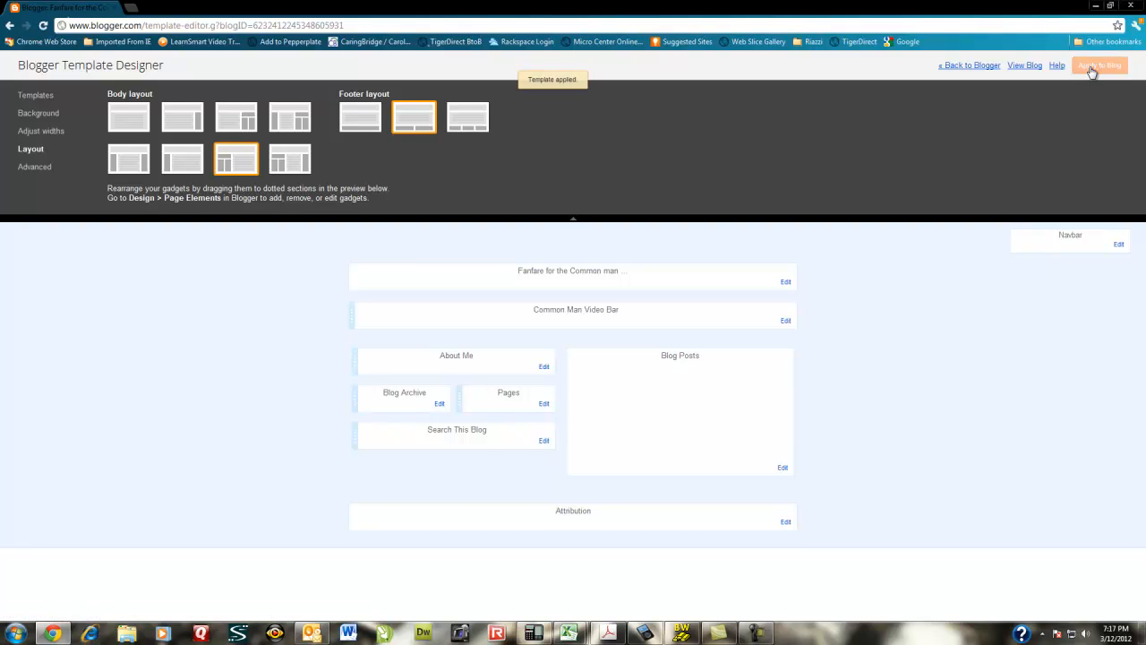
pyautogui.click(1024, 70)
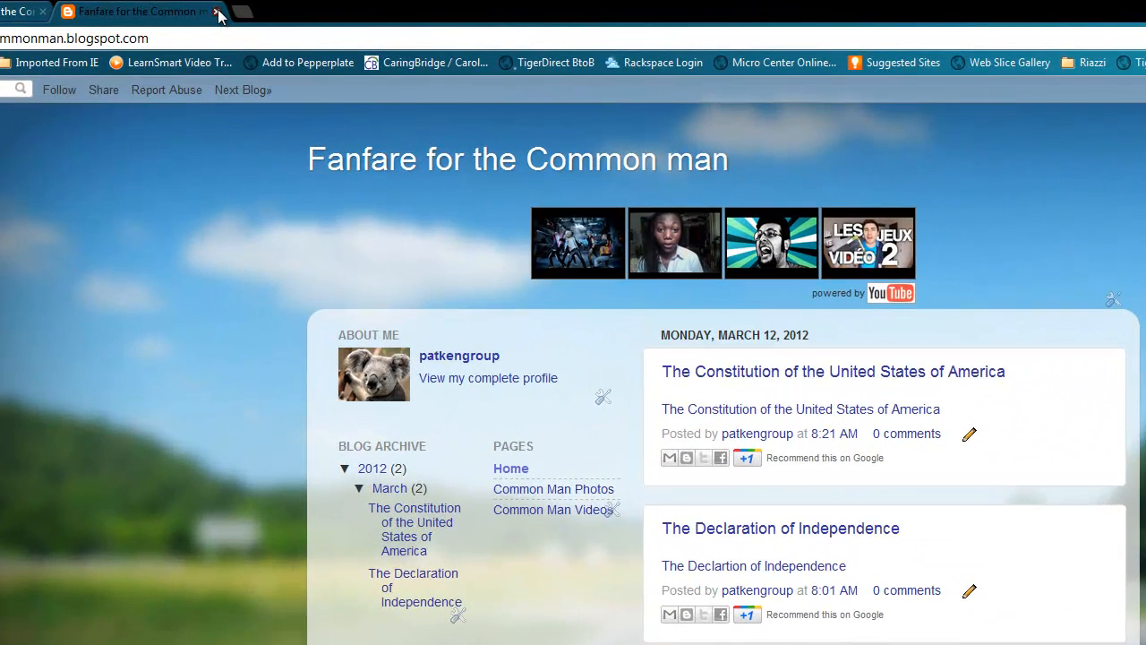
pyautogui.click(226, 9)
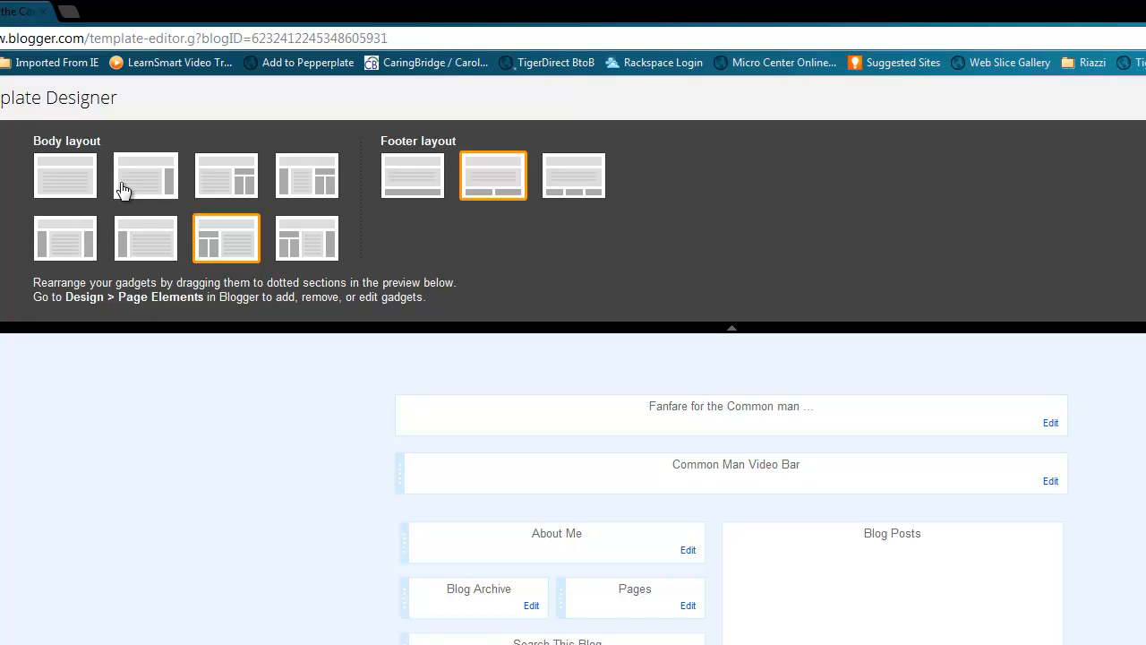
# - Switch back to the three-column body layout with posts in the middle and preview the blog
pyautogui.click(60, 232)
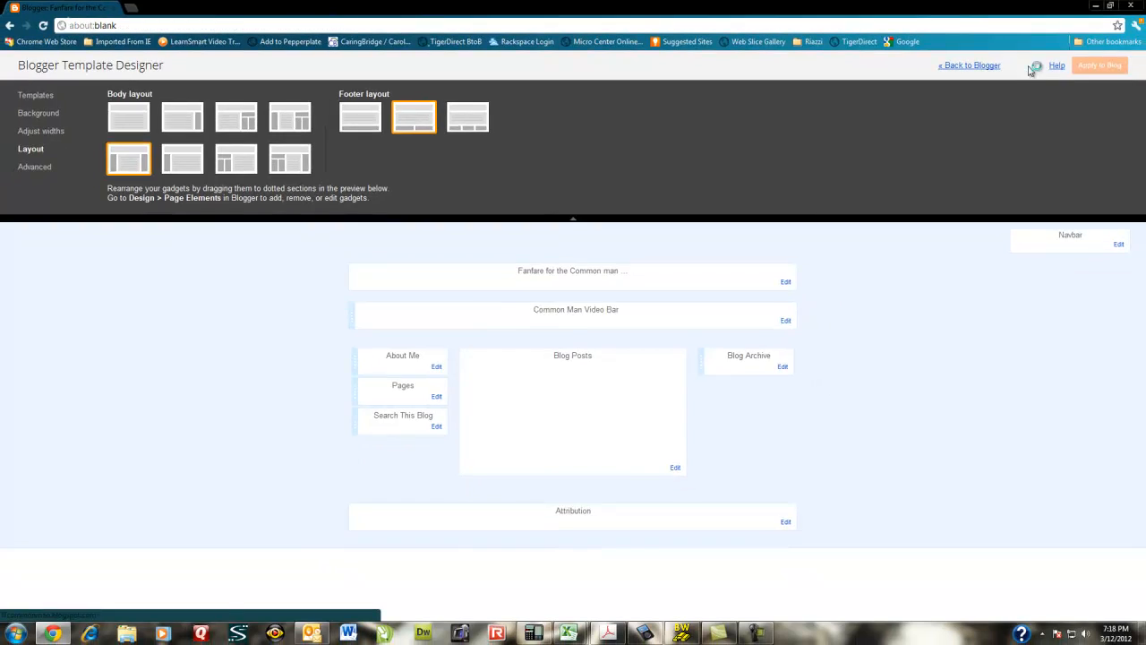
pyautogui.click(1032, 68)
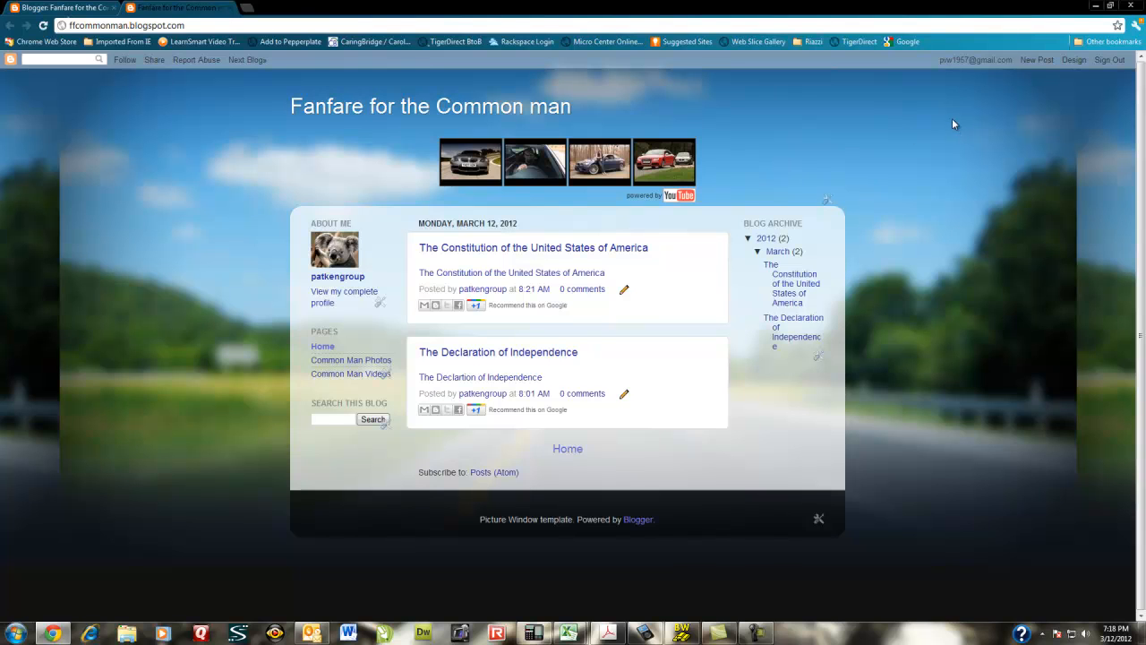
pyautogui.click(231, 9)
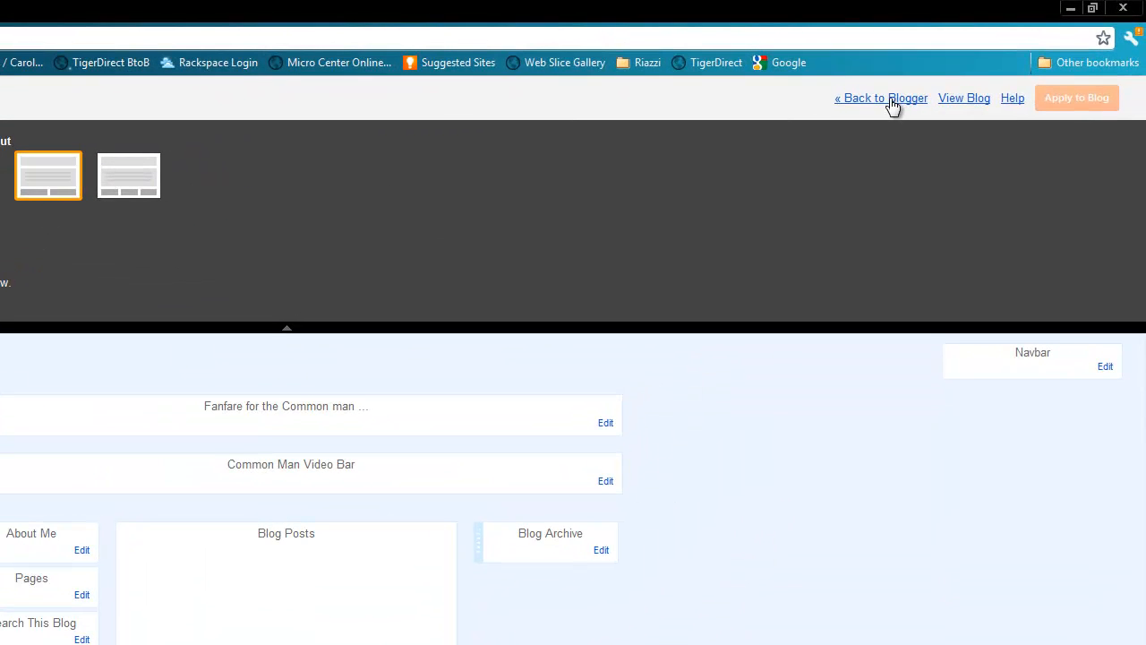
# - Return to the Blogger dashboard and sign out of the account
pyautogui.click(891, 100)
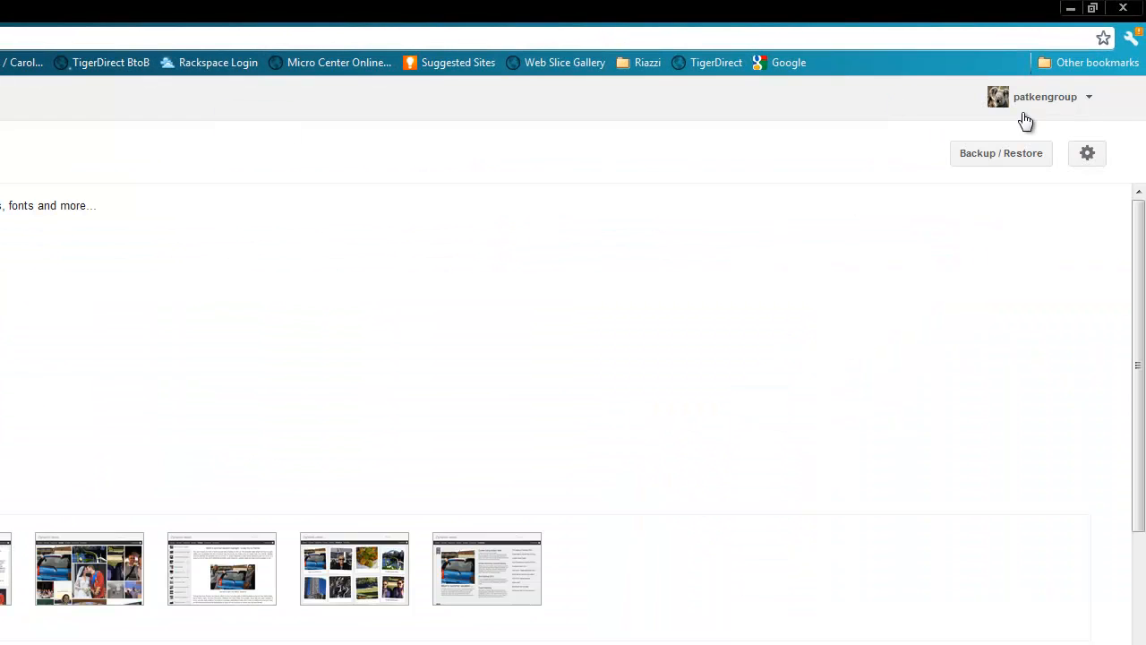
pyautogui.click(1090, 102)
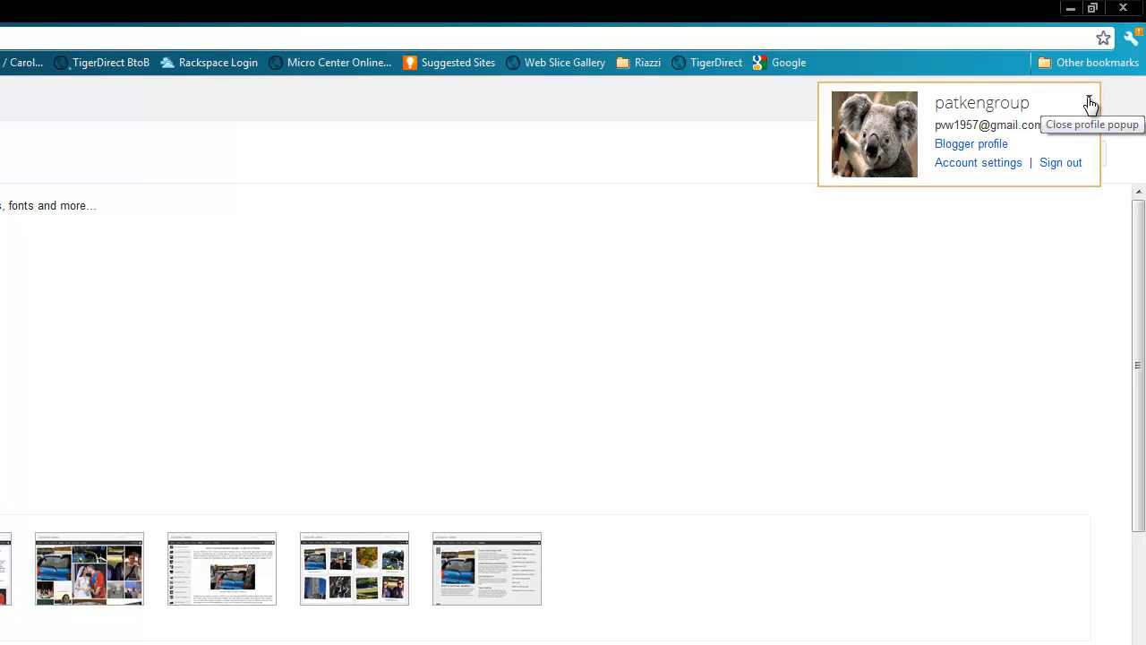
pyautogui.click(1061, 164)
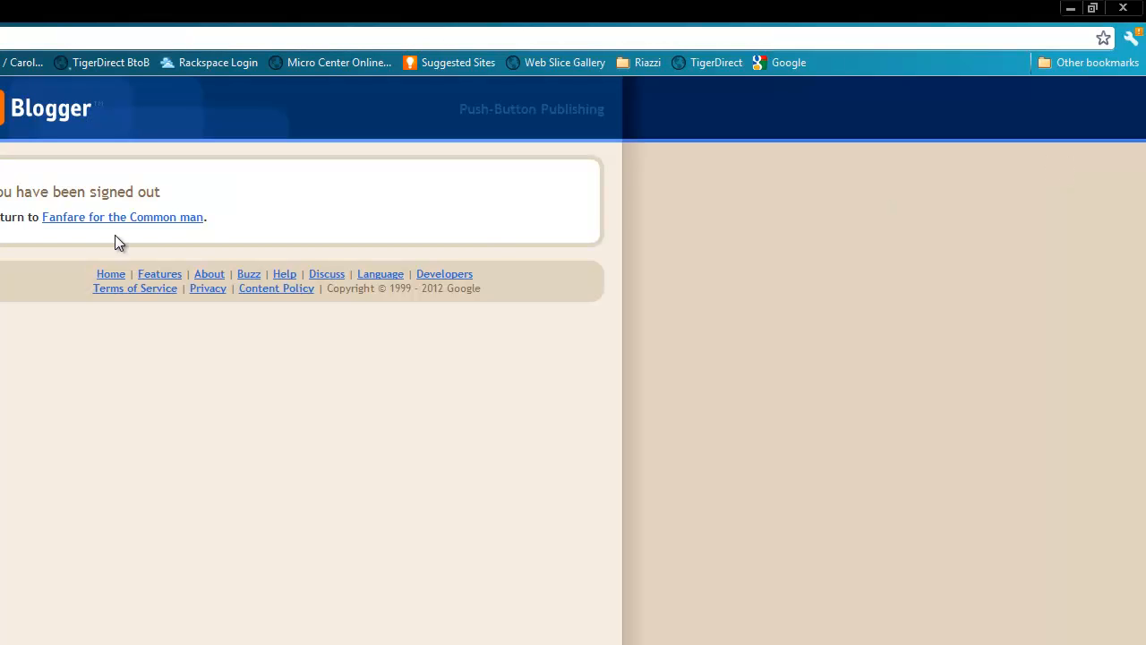
# - Return to the blog and sign back in to Blogger with the saved account credentials
pyautogui.click(110, 217)
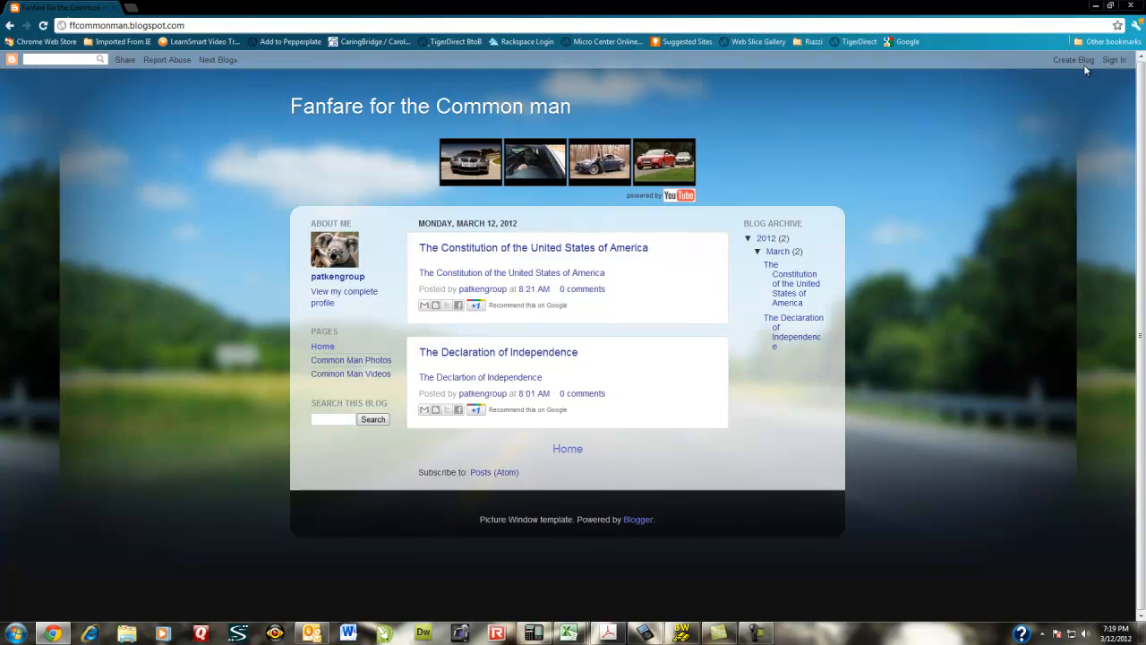
pyautogui.click(1113, 60)
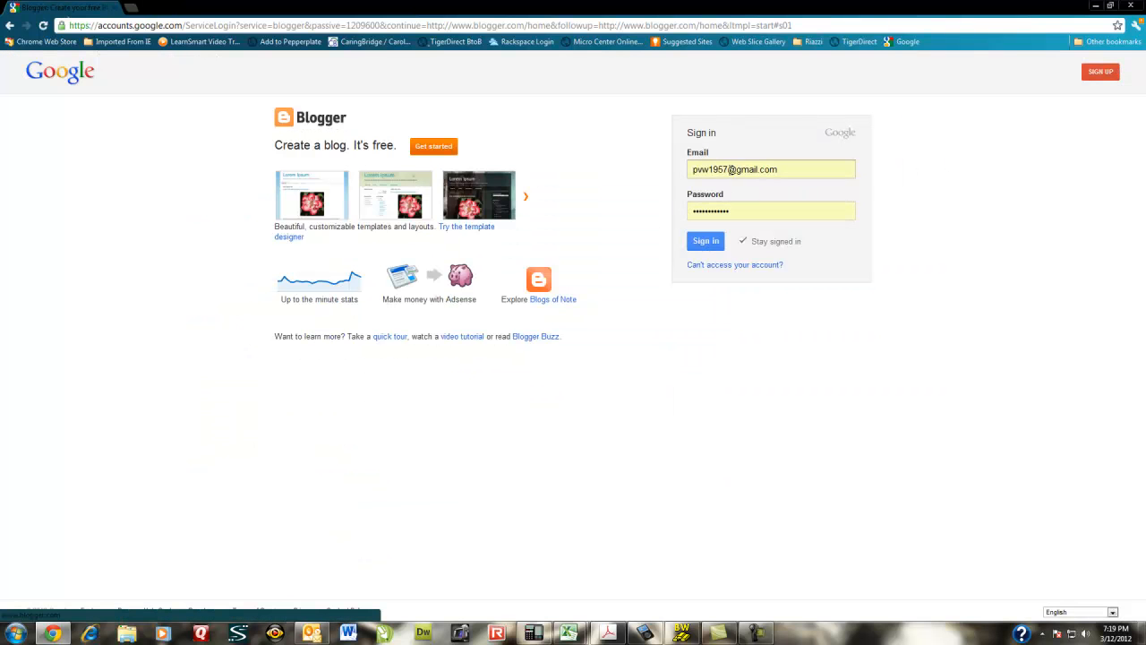
pyautogui.click(724, 199)
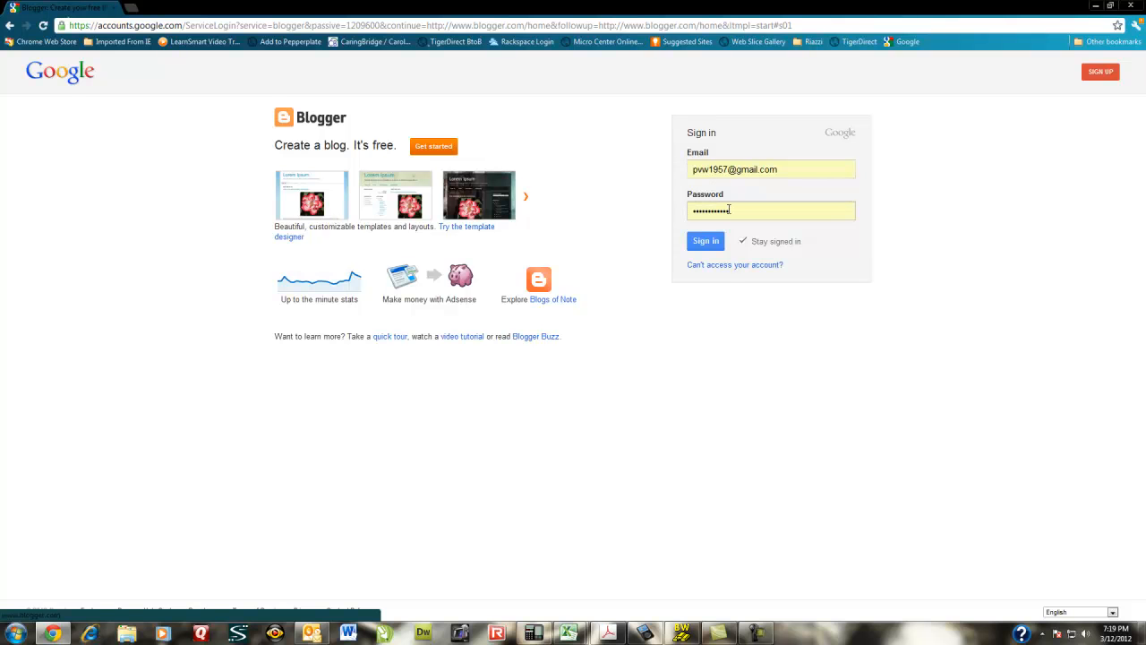
pyautogui.click(703, 245)
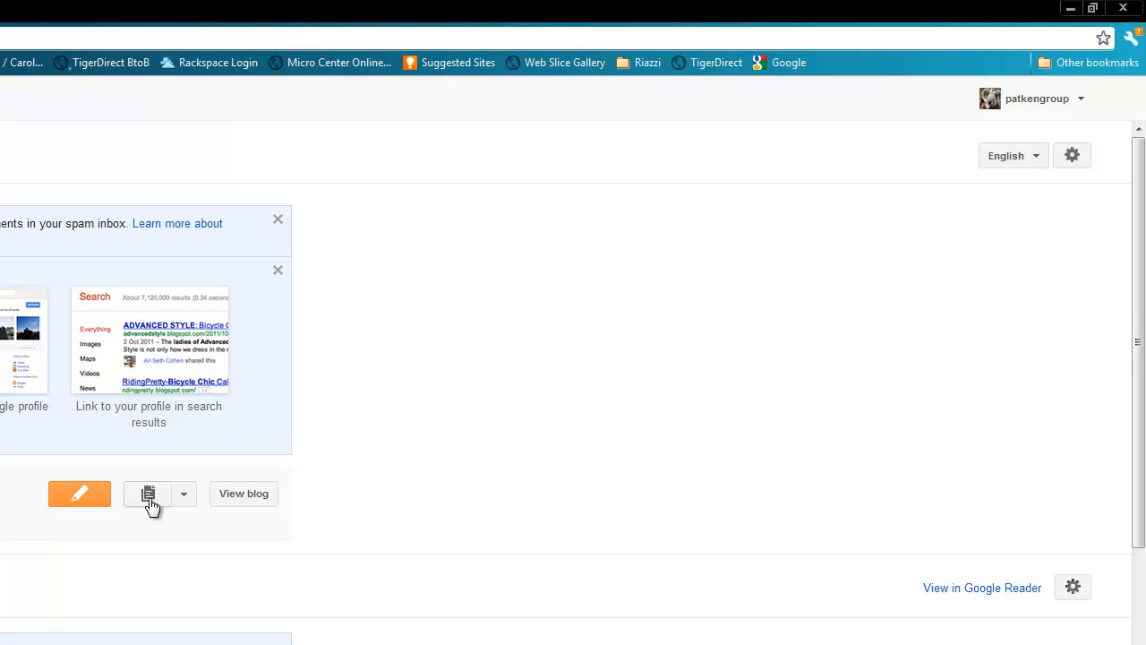
# - View the blog and open its Design template settings page
pyautogui.click(243, 495)
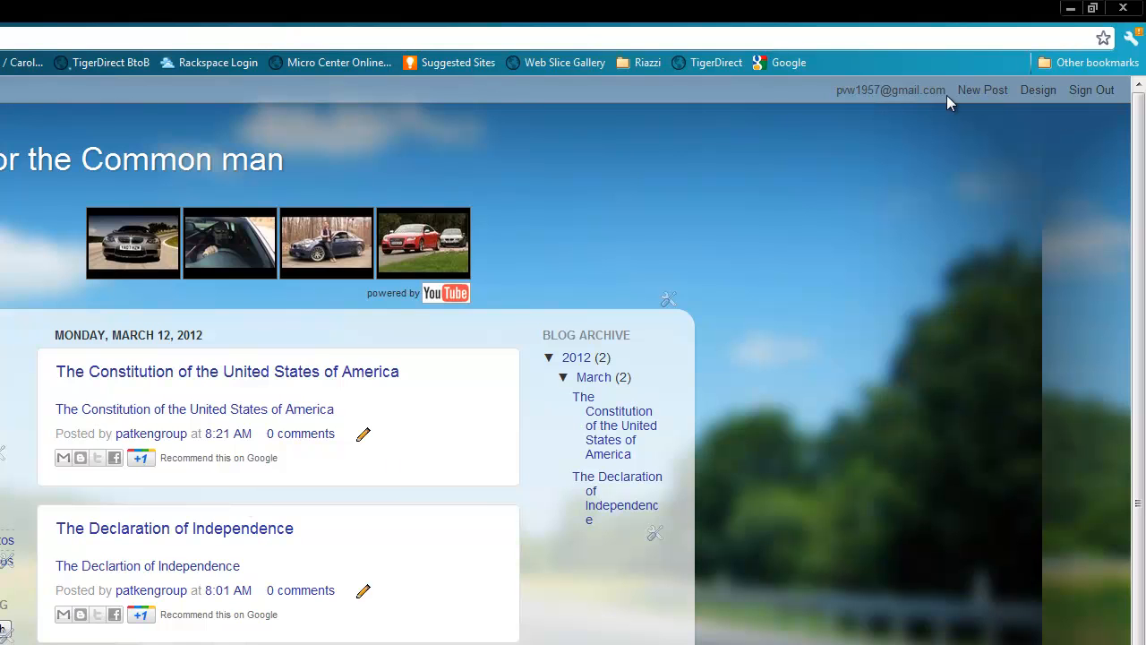
pyautogui.click(1034, 93)
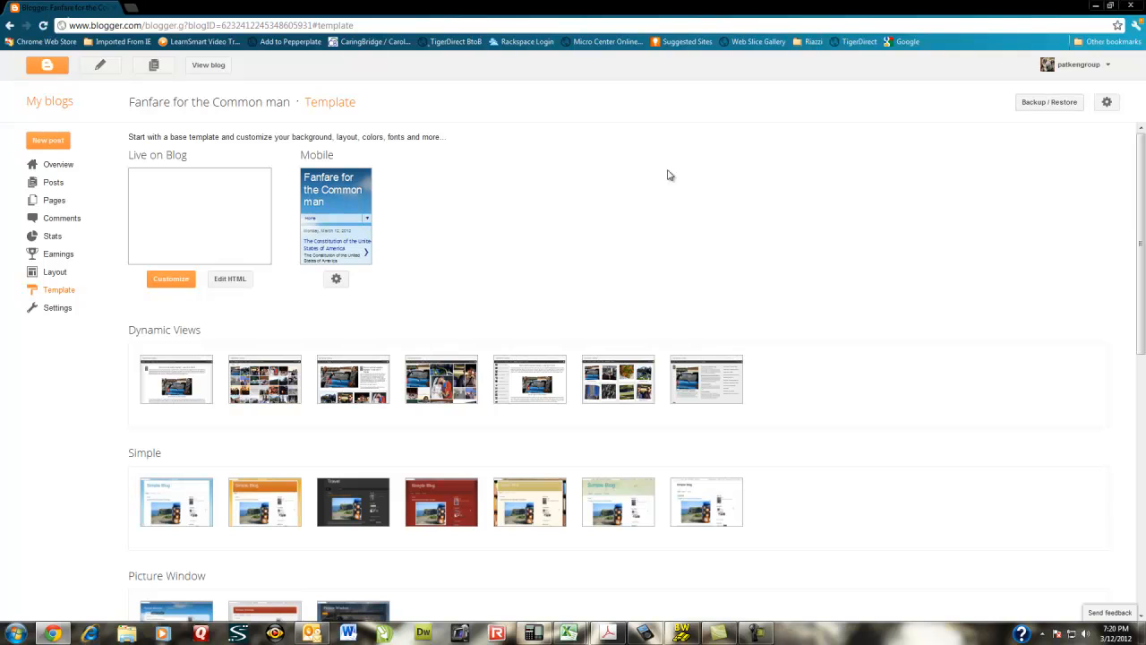